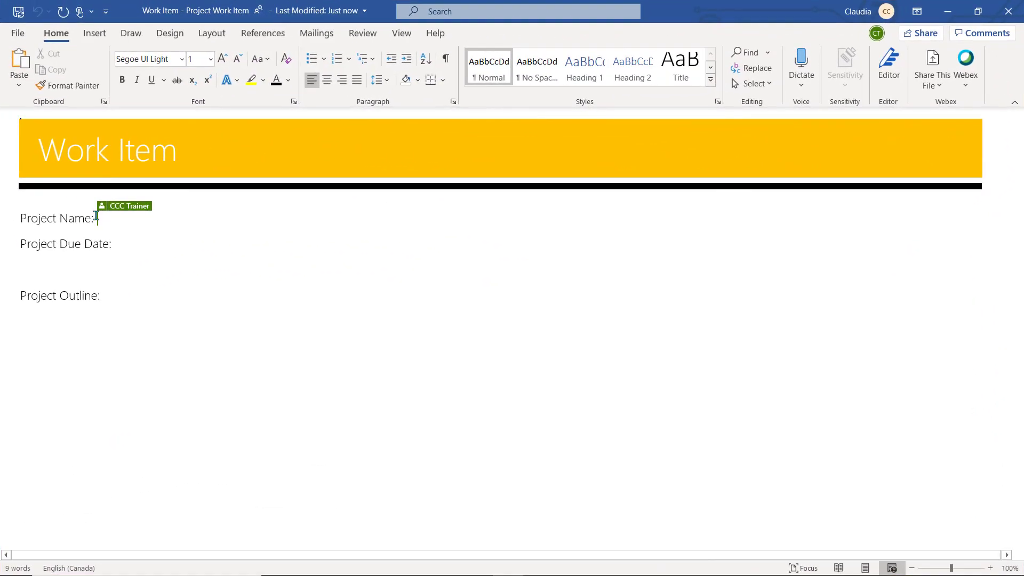
After 'Project Outline:', type 'The Earth Project is a joint effort between TBR Co and The Safe Energy Project'.
{"action": "left_click", "coordinate": [106, 297]}
{"action": "type", "text": "The Earth Project is a joint effort betwe"}
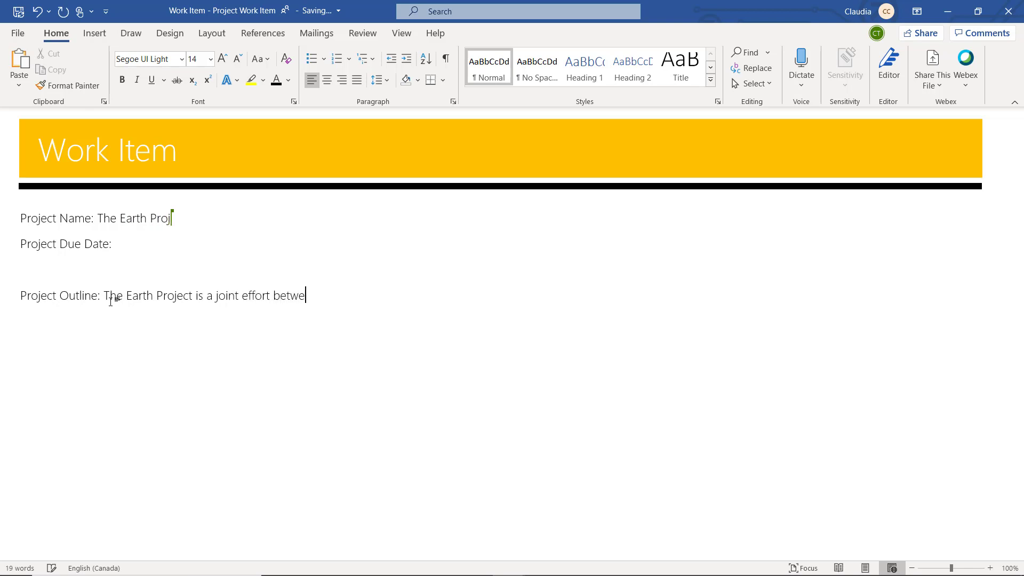
{"action": "type", "text": "en TBR Co and The S"}
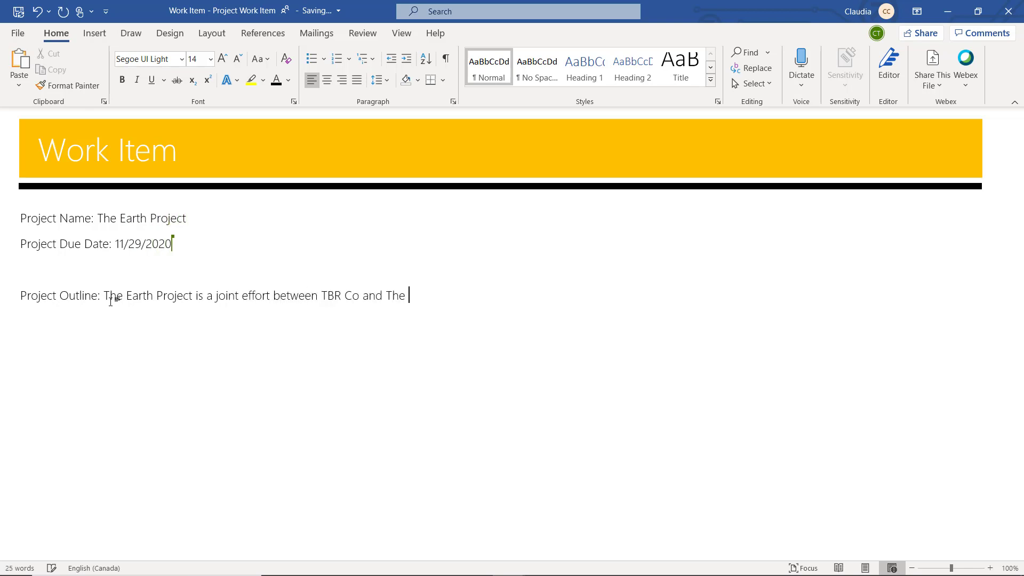
{"action": "type", "text": "afe Energy Project"}
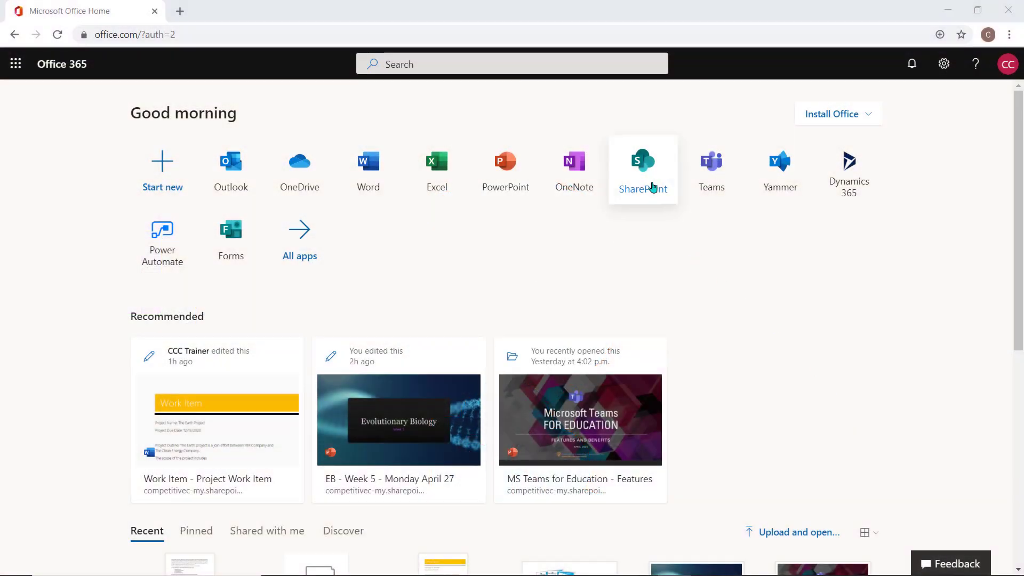
Open The Earth Project SharePoint site's Documents and its Campaign Outlines presentation.
{"action": "left_click", "coordinate": [653, 187]}
{"action": "left_click", "coordinate": [469, 217]}
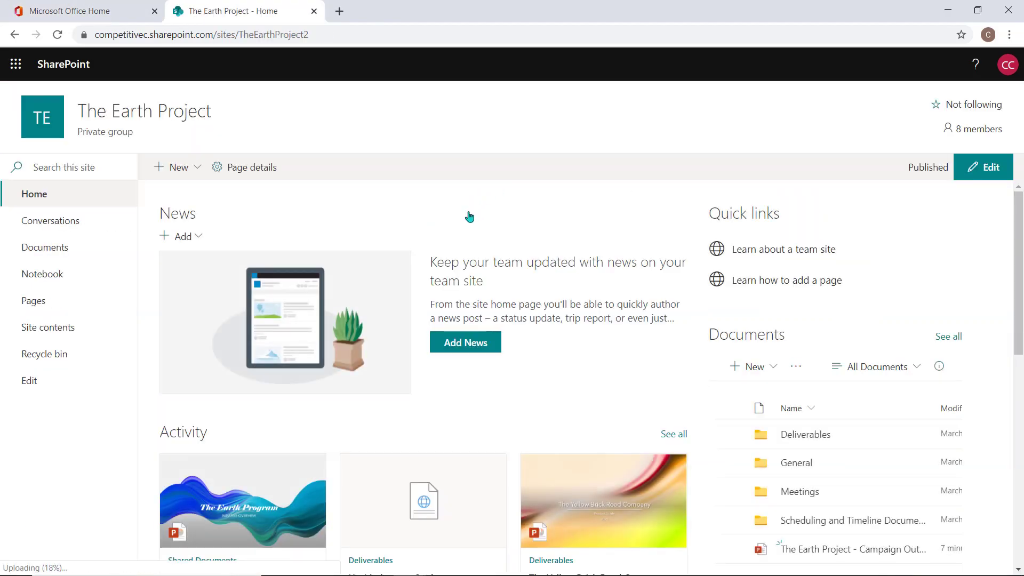
{"action": "left_click", "coordinate": [57, 252]}
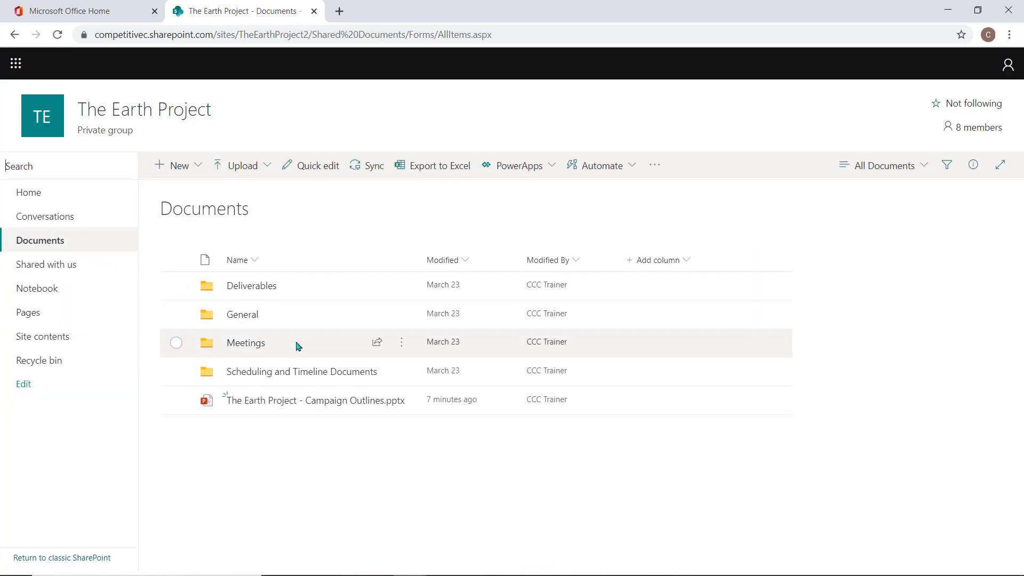
{"action": "left_click", "coordinate": [982, 129]}
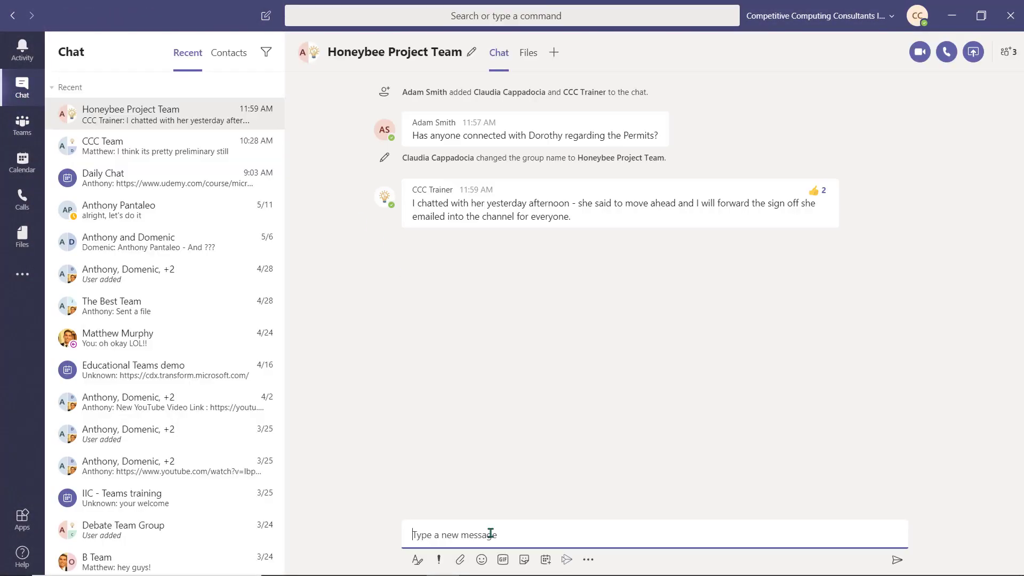
Ask the Honeybee Project Team chat to help put the spent totals into the budget.
{"action": "left_click", "coordinate": [491, 533]}
{"action": "type", "text": "Can you guys jump into the budget and put in the spent totals with me, please??"}
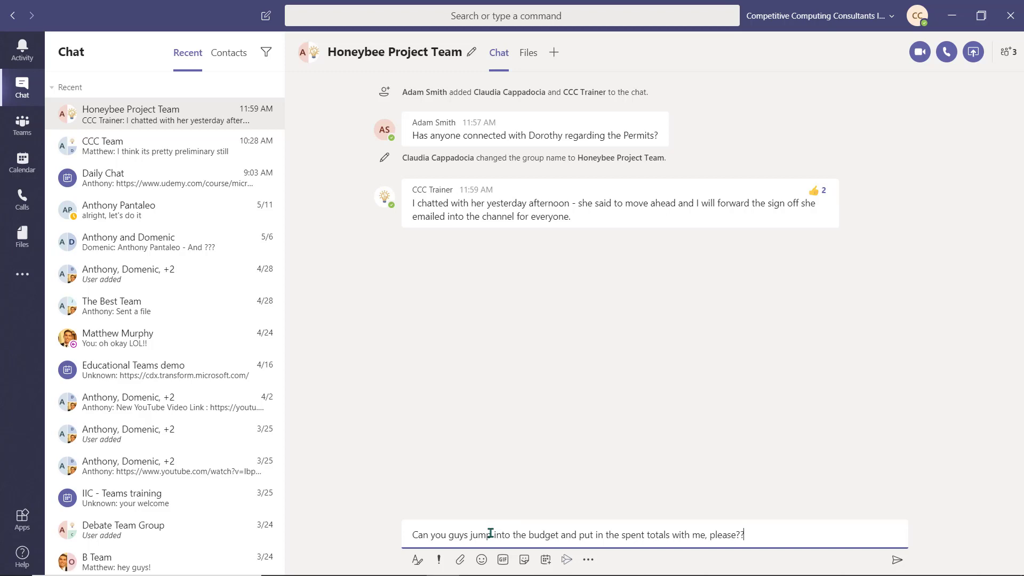
{"action": "key", "text": "Return"}
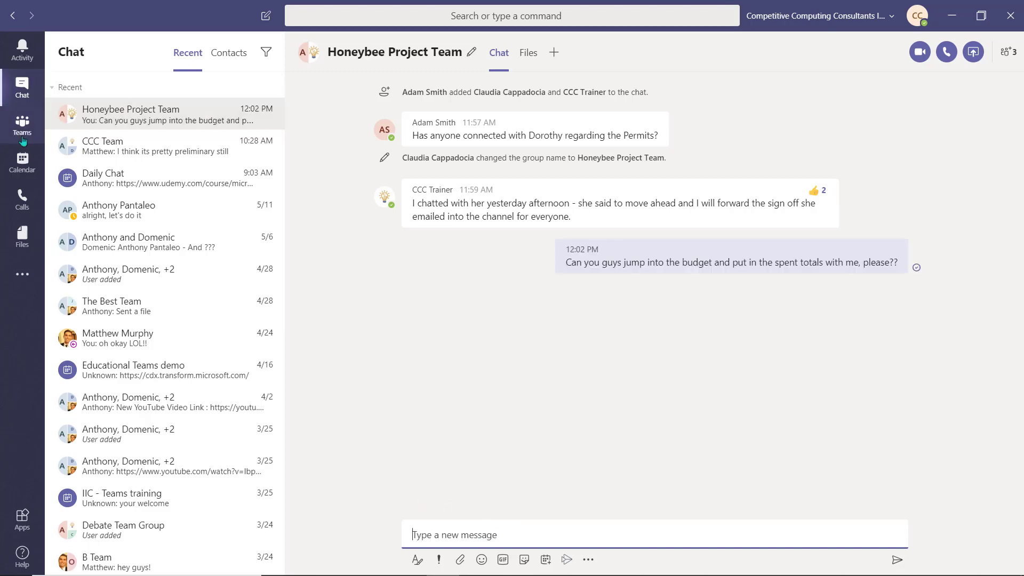
In Honeybee Budget.xlsx, enter 2 as the Salaries spent amount in C4.
{"action": "left_click", "coordinate": [22, 123]}
{"action": "left_click", "coordinate": [407, 176]}
{"action": "left_click", "coordinate": [400, 176]}
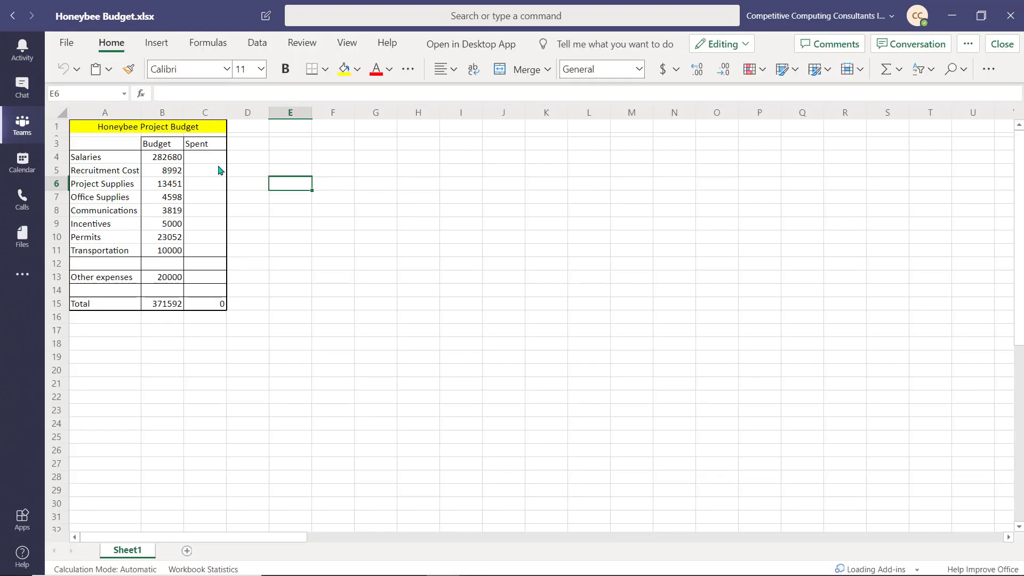
{"action": "left_click", "coordinate": [216, 159]}
{"action": "type", "text": "282"}
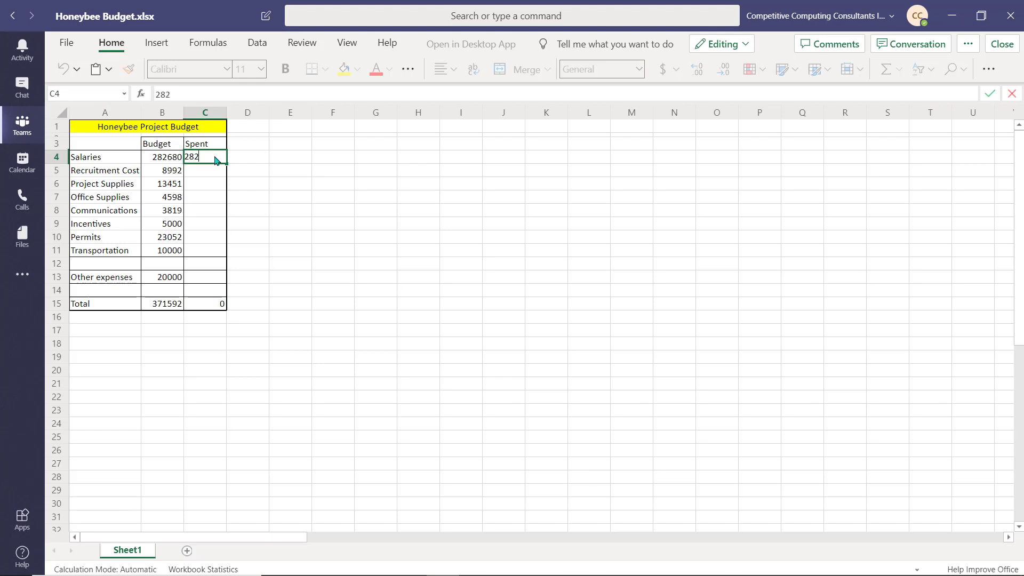
{"action": "key", "text": "Tab"}
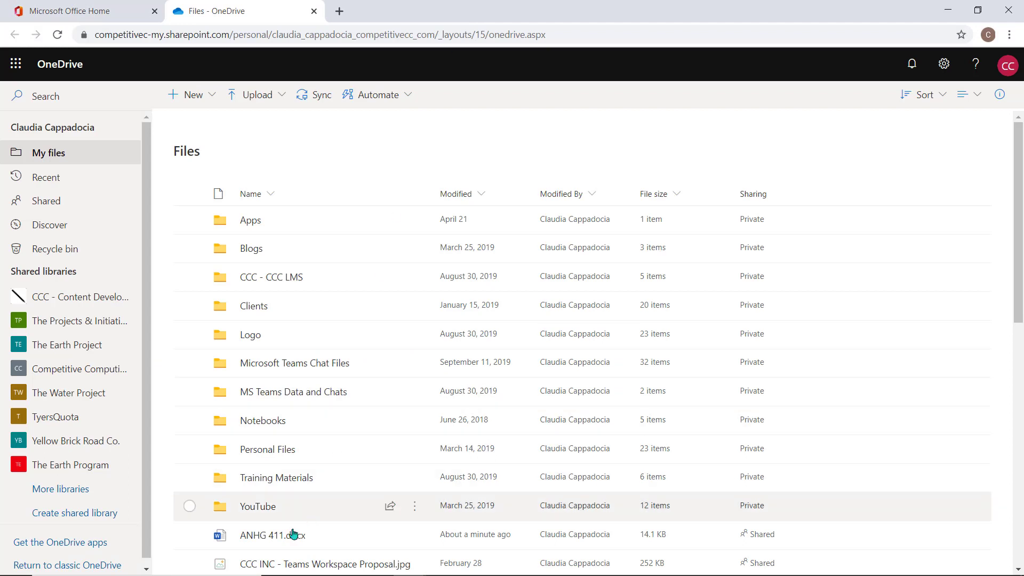
In ANHG 411.docx, add a new hire's name to the table, marked Internal.
{"action": "left_click", "coordinate": [288, 535]}
{"action": "left_click", "coordinate": [398, 376]}
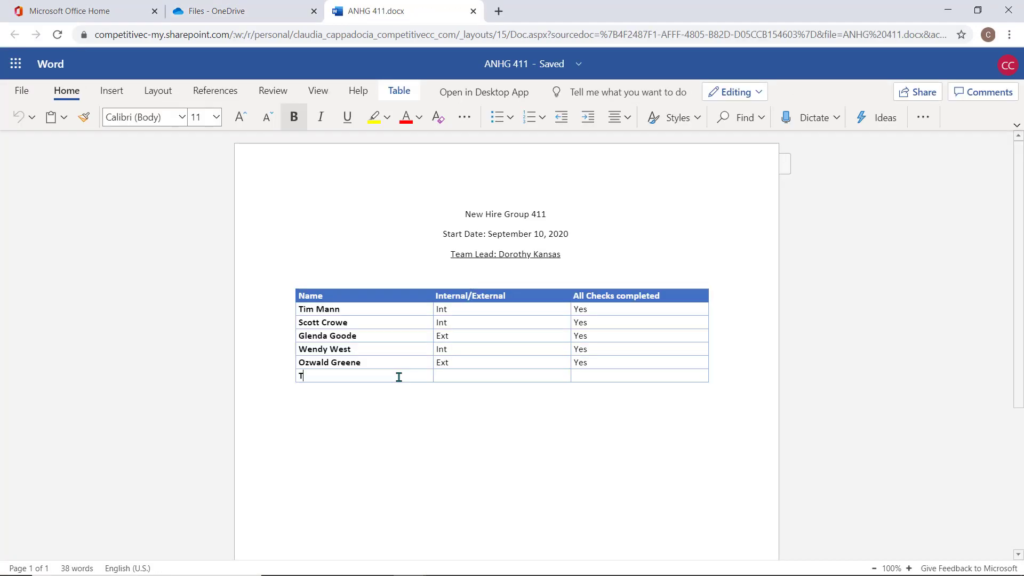
{"action": "key", "text": "Tab"}
{"action": "type", "text": "INt"}
{"action": "key", "text": "Tab"}
{"action": "key", "text": "Tab"}
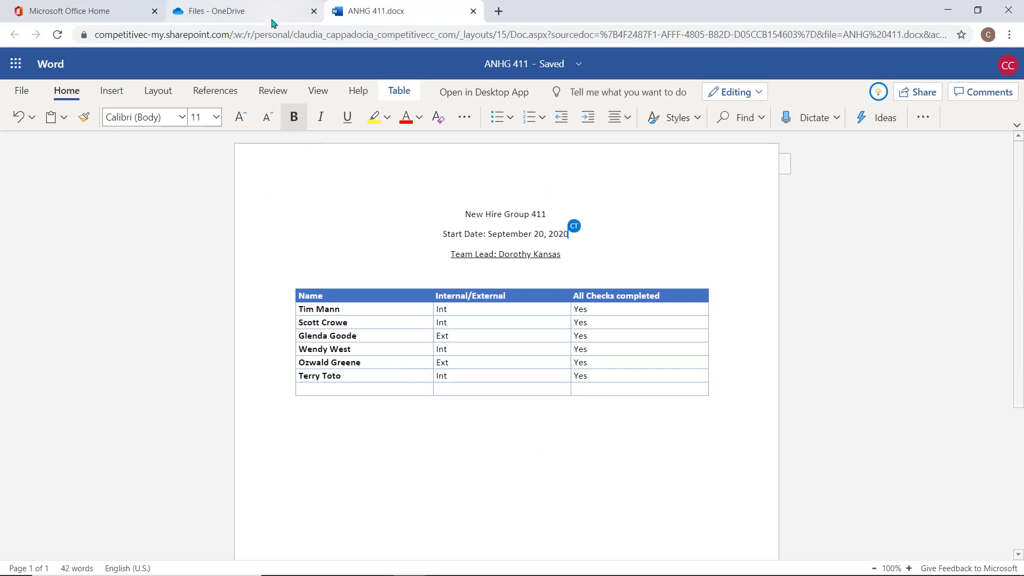
Make the trainer view-only on ANHG 411.docx and remove the manager's access.
{"action": "left_click", "coordinate": [275, 18]}
{"action": "left_click", "coordinate": [768, 534]}
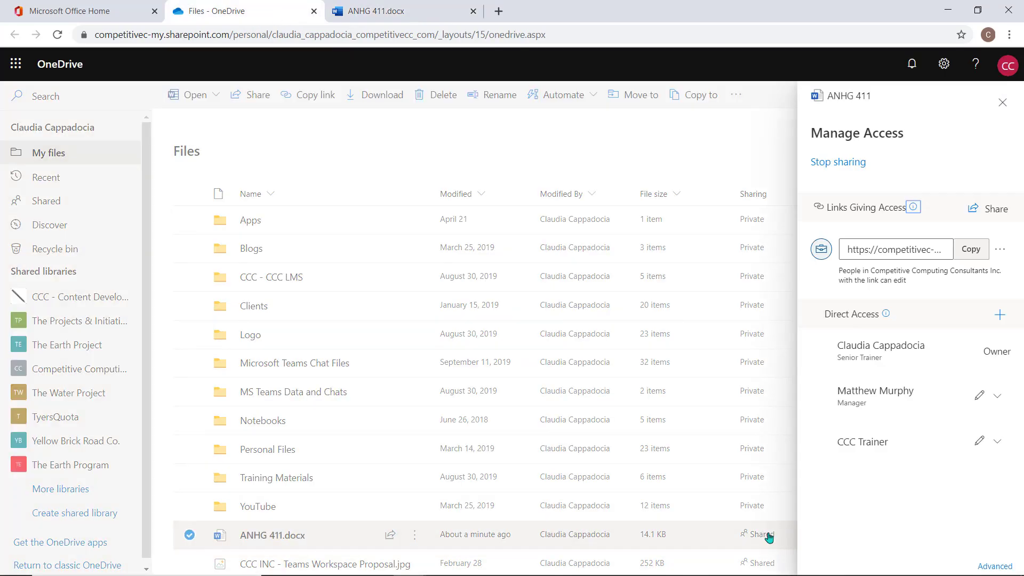
{"action": "left_click", "coordinate": [997, 441]}
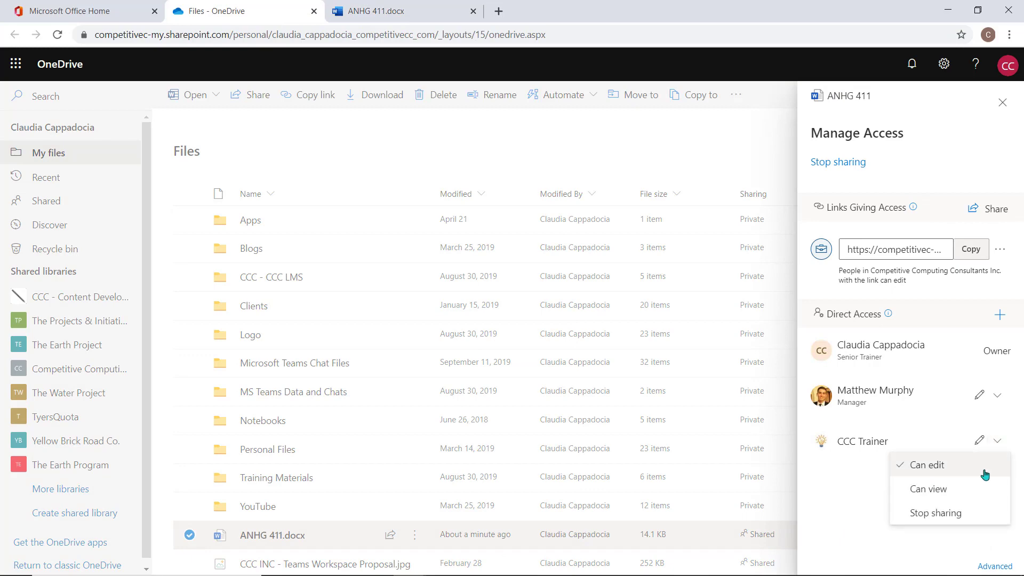
{"action": "left_click", "coordinate": [977, 494]}
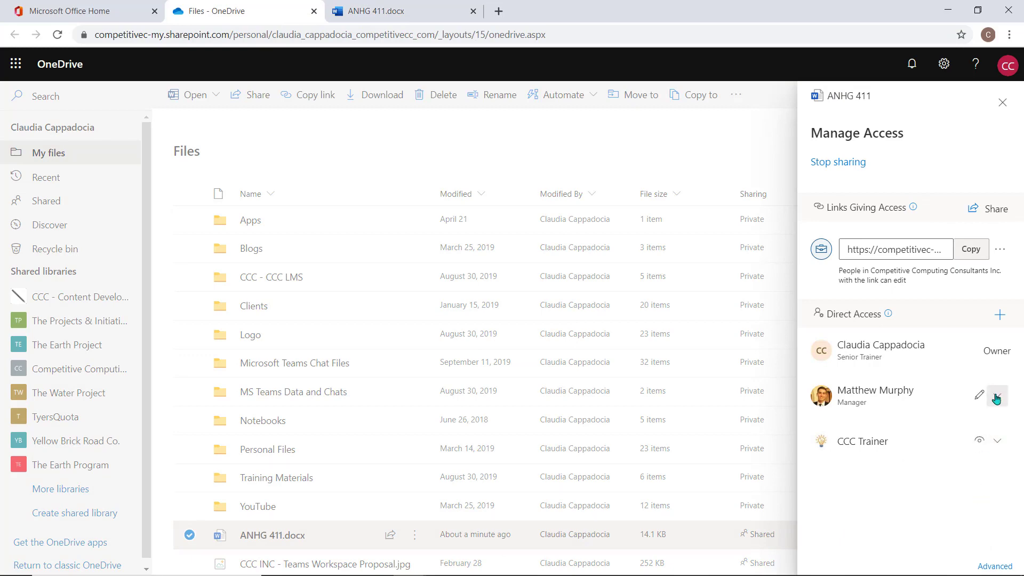
{"action": "left_click", "coordinate": [996, 395]}
{"action": "left_click", "coordinate": [966, 468]}
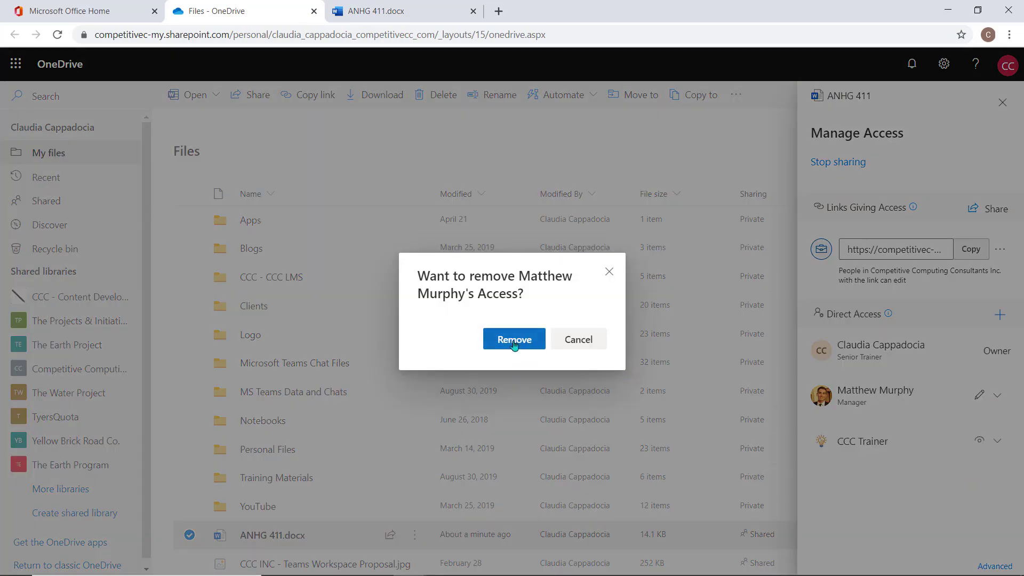
{"action": "key", "text": "Return"}
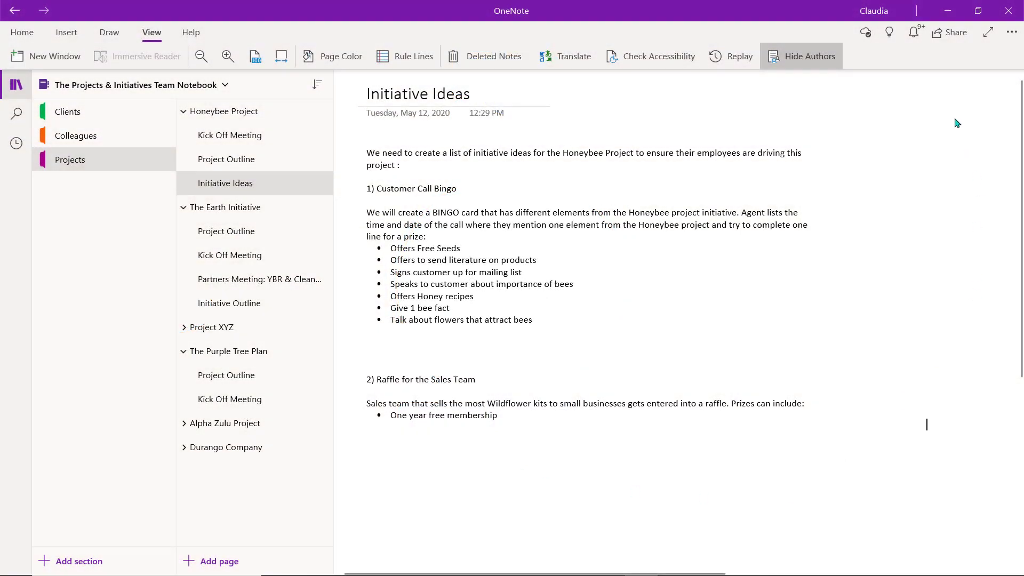
Turn off Hide Authors, then add idea '3) Call Throw-Down!' with iPad and Paid day off prizes.
{"action": "left_click", "coordinate": [810, 57]}
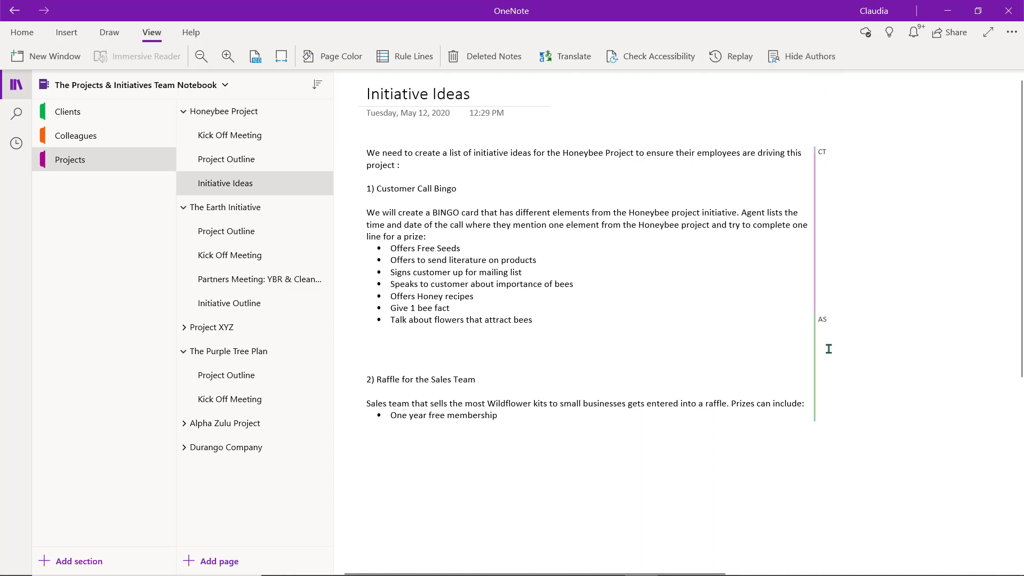
{"action": "left_click", "coordinate": [425, 471]}
{"action": "type", "text": "3) Call Throw-Down!"}
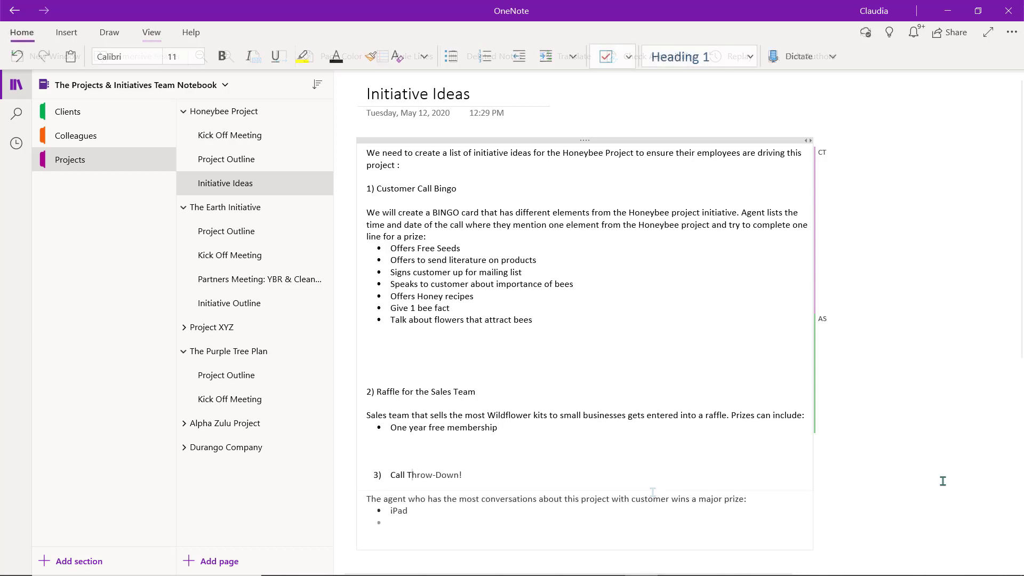
{"action": "type", "text": "Paid day"}
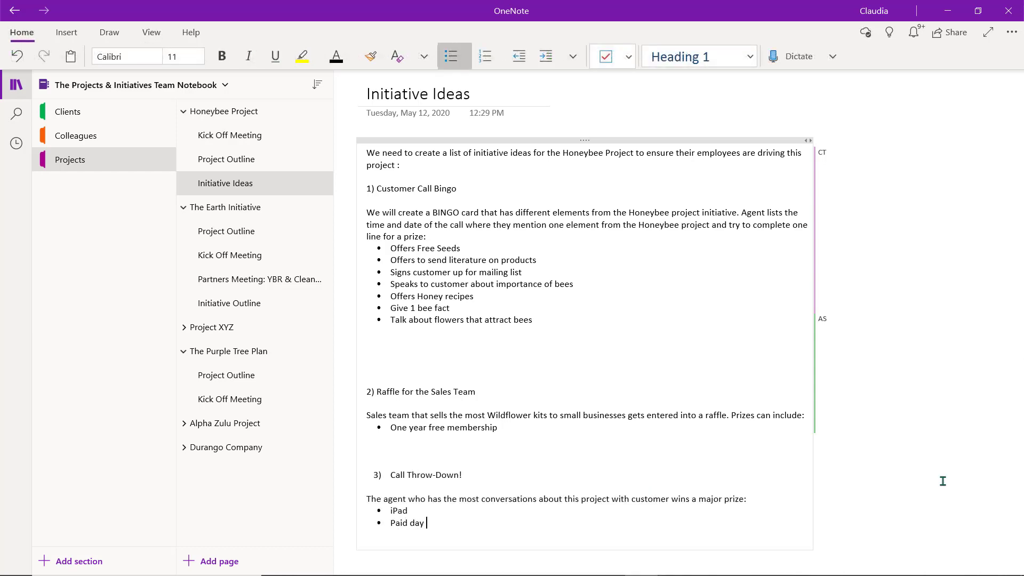
{"action": "key", "text": "Return"}
{"action": "key", "text": "Return"}
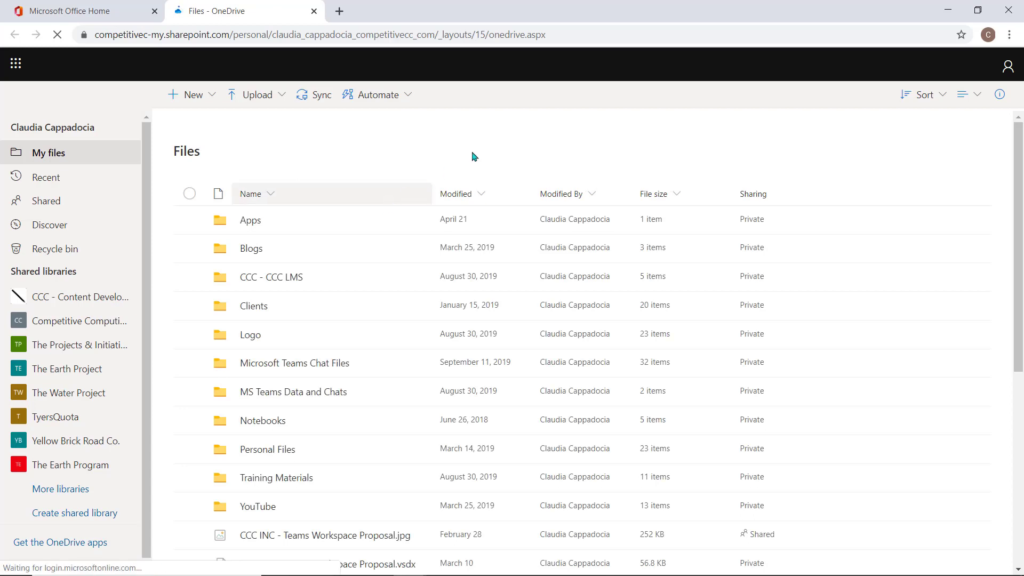
Select Purple Tree Plan.docx in the My files list.
{"action": "scroll", "coordinate": [486, 144], "scroll_direction": "down", "scroll_amount": 4}
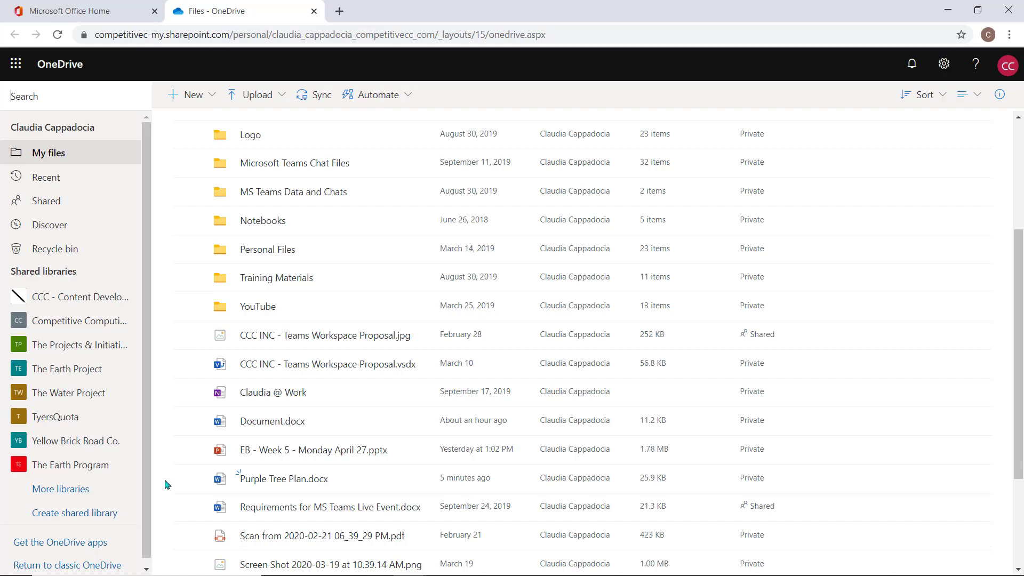
{"action": "left_click", "coordinate": [415, 487]}
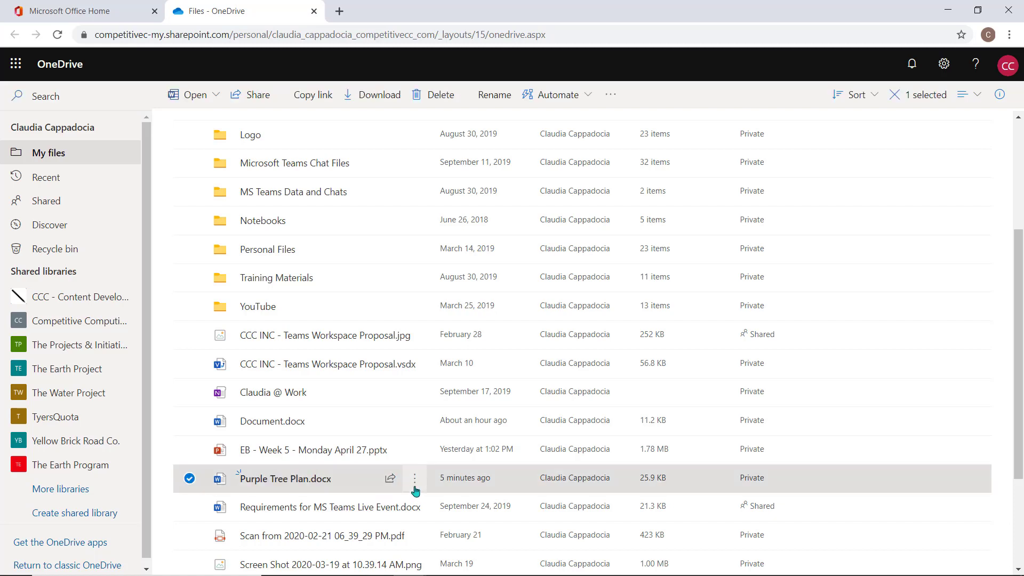
Share Purple Tree Plan.docx with a link limited to Specific people, editing allowed.
{"action": "left_click", "coordinate": [415, 479]}
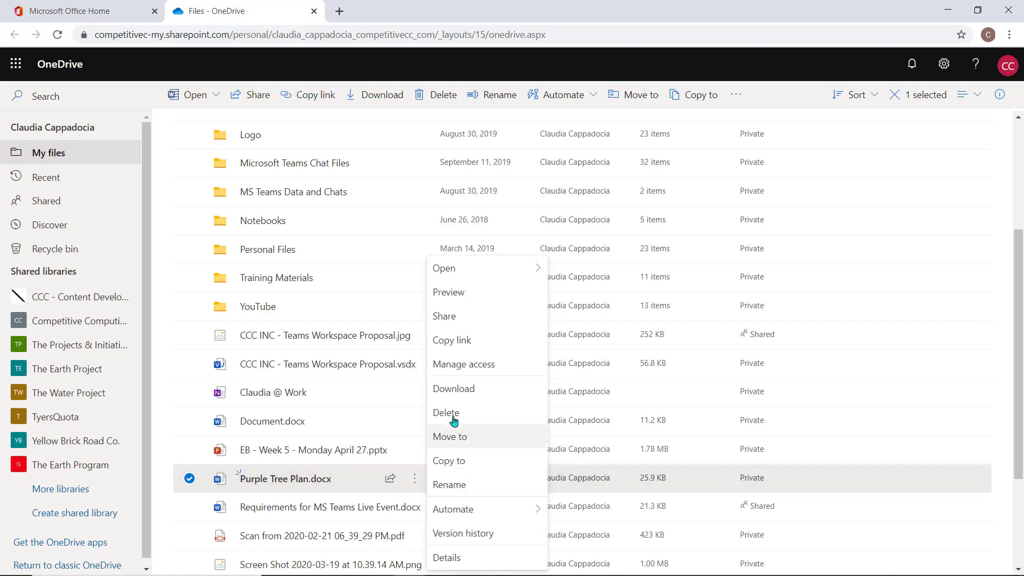
{"action": "left_click", "coordinate": [449, 316]}
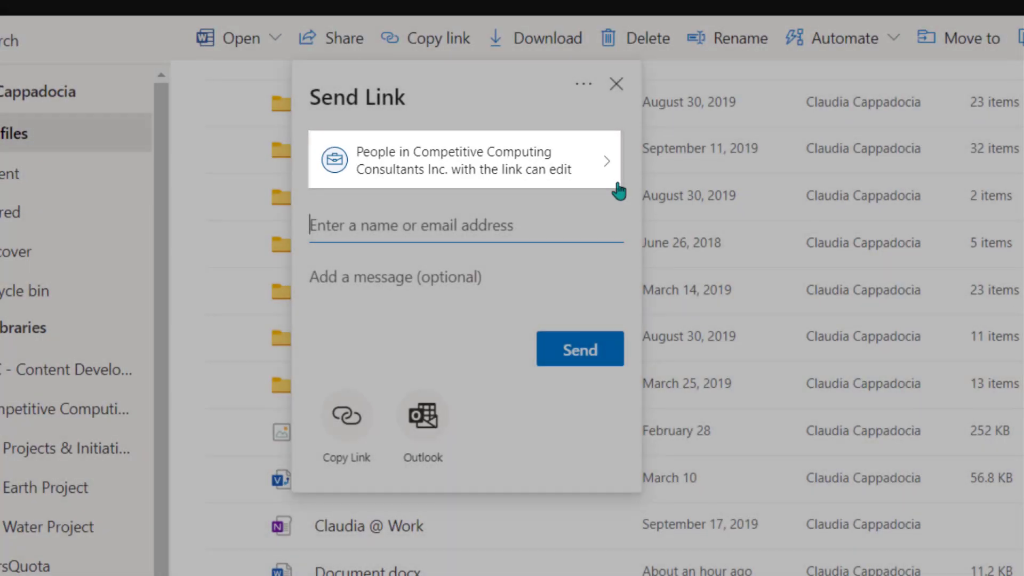
{"action": "left_click", "coordinate": [616, 183]}
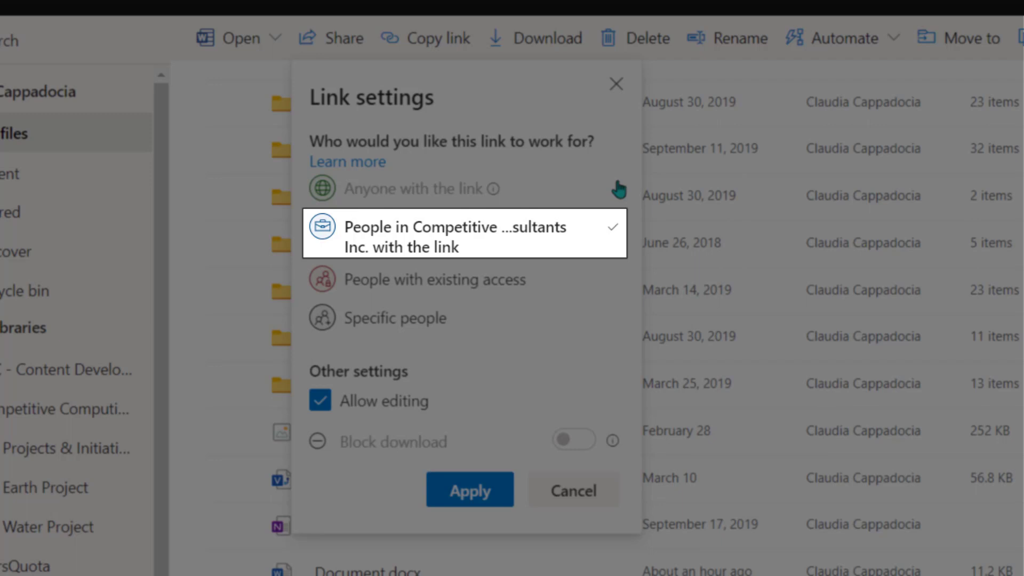
{"action": "left_click", "coordinate": [599, 291]}
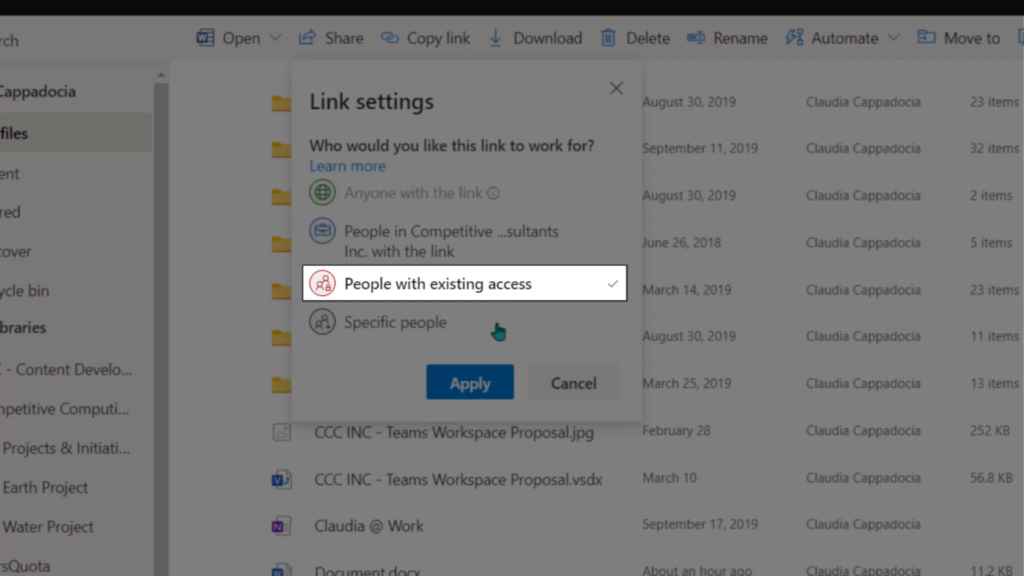
{"action": "left_click", "coordinate": [496, 331]}
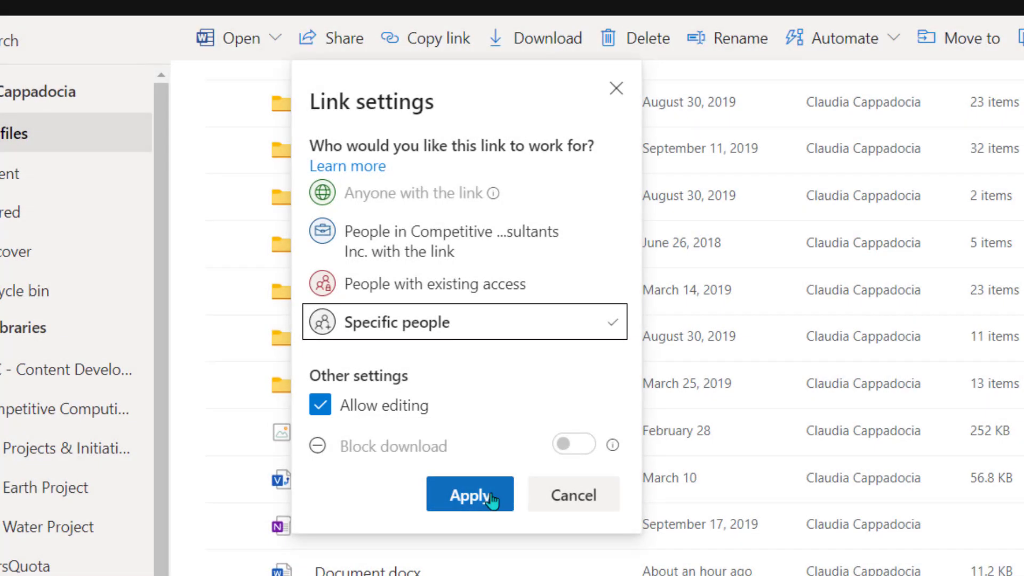
Apply the link settings and send the invitation to the trainer and a second contact.
{"action": "left_click", "coordinate": [483, 496]}
{"action": "type", "text": "trainer"}
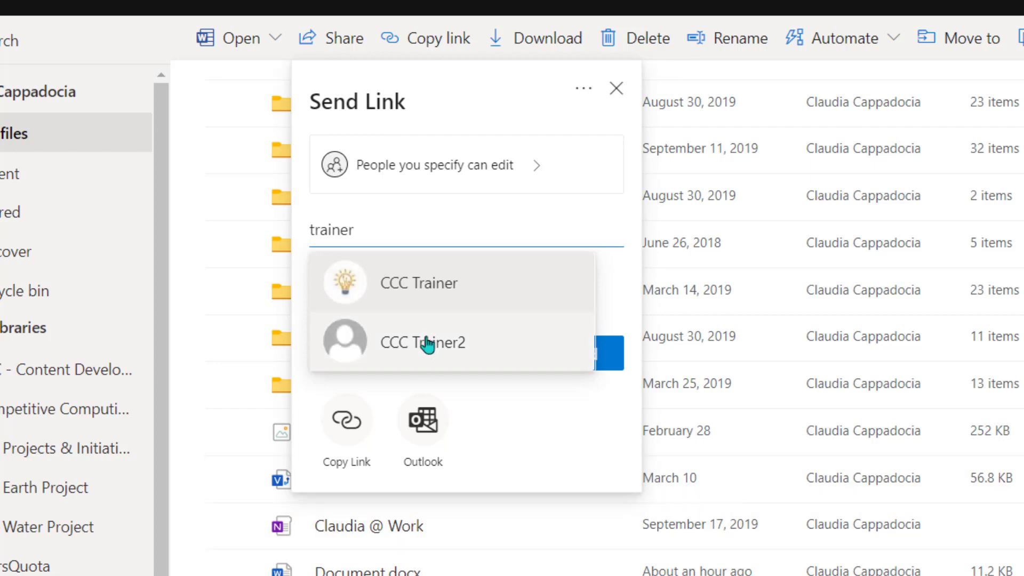
{"action": "left_click", "coordinate": [425, 288]}
{"action": "type", "text": "anthony"}
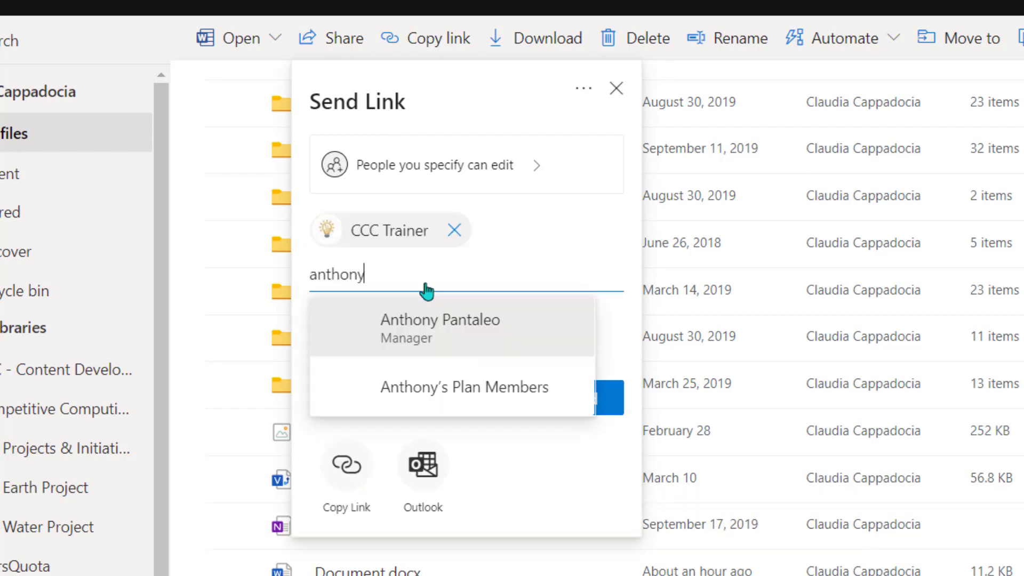
{"action": "left_click", "coordinate": [425, 337]}
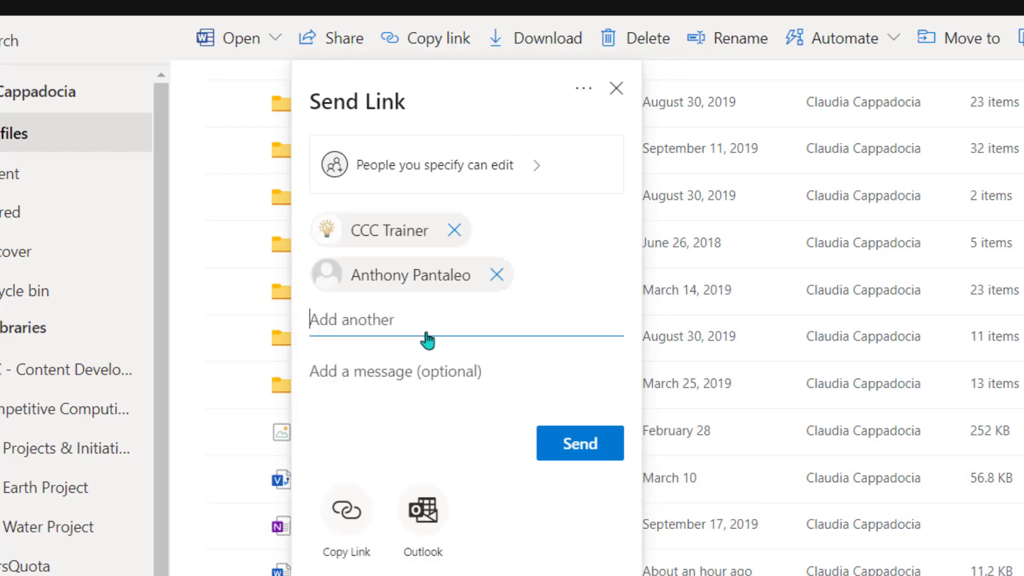
{"action": "left_click", "coordinate": [594, 459]}
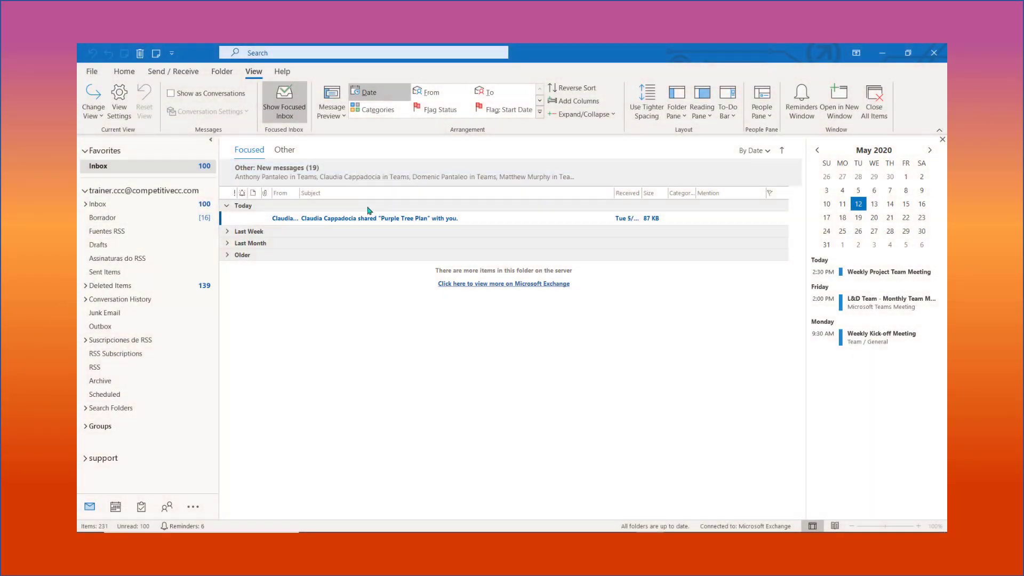
Open the share notification e-mail and open Purple Tree Plan from it.
{"action": "left_click", "coordinate": [371, 220]}
{"action": "double_click", "coordinate": [372, 219]}
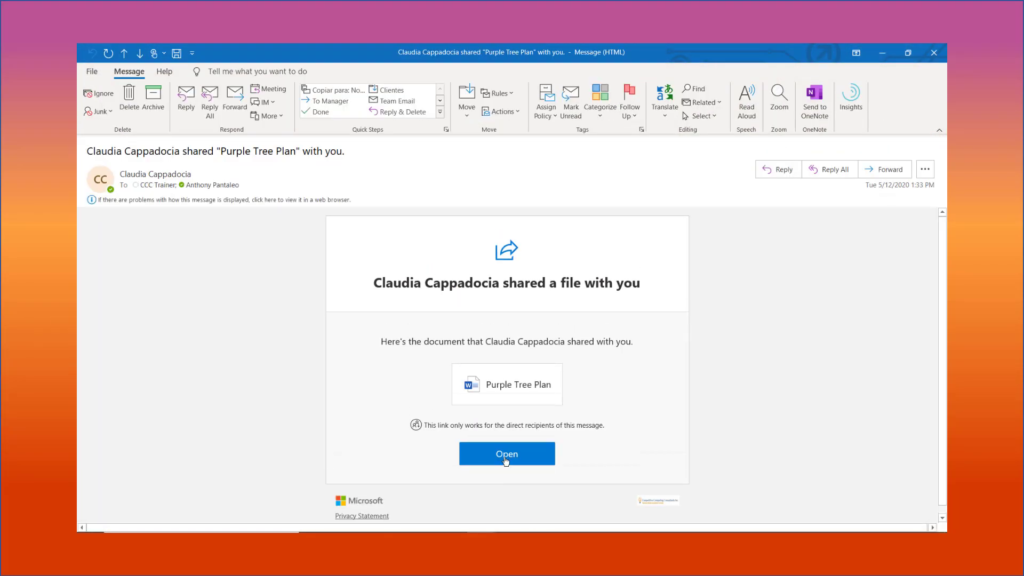
{"action": "left_click", "coordinate": [507, 461]}
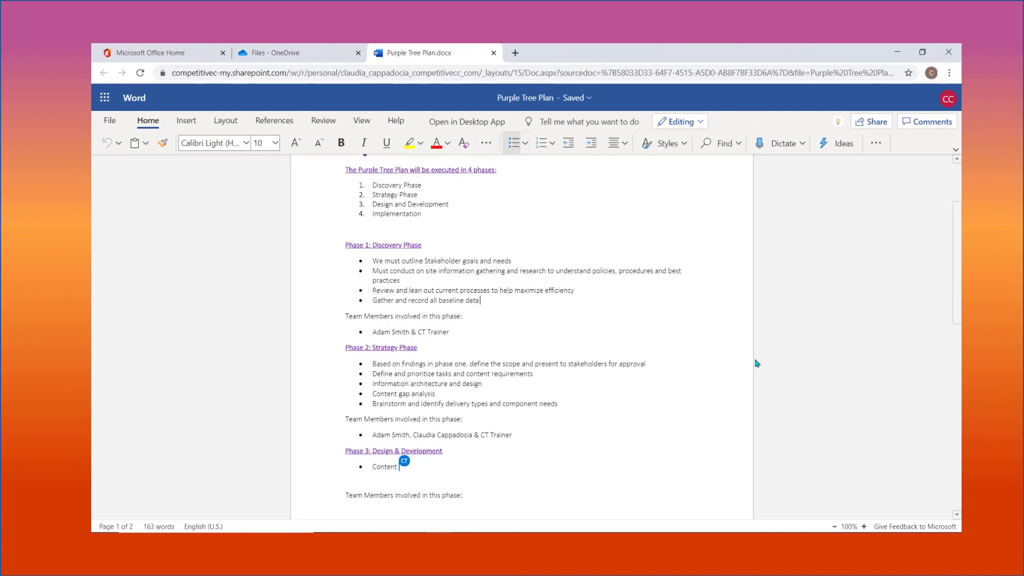
Change the Phase 3 bullet to read 'Content Development'.
{"action": "type", "text": "Development"}
{"action": "scroll", "coordinate": [742, 360], "scroll_direction": "down", "scroll_amount": 3}
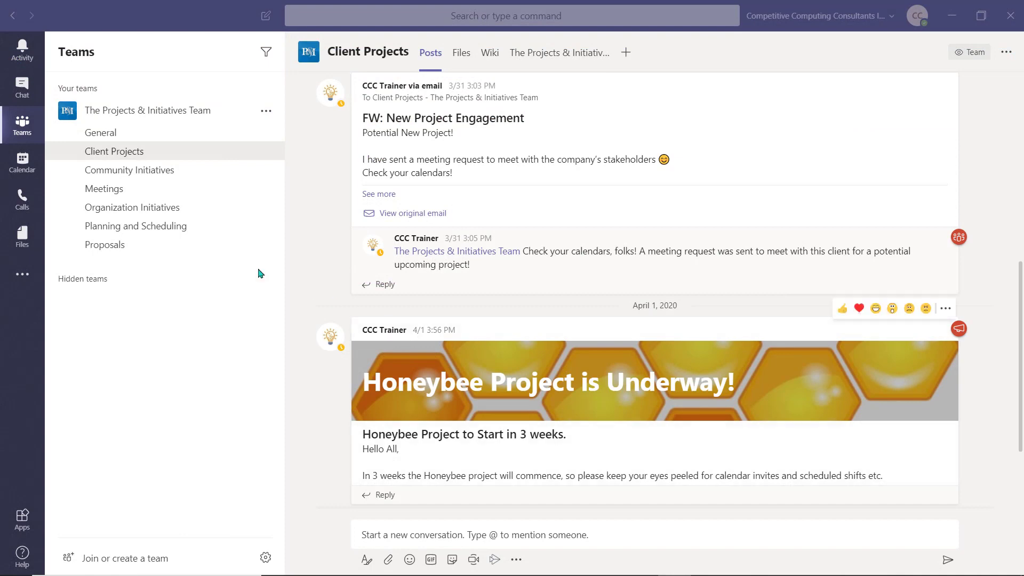
Open Purple Tree Plan.docx from OneDrive files inside Teams.
{"action": "left_click", "coordinate": [22, 235]}
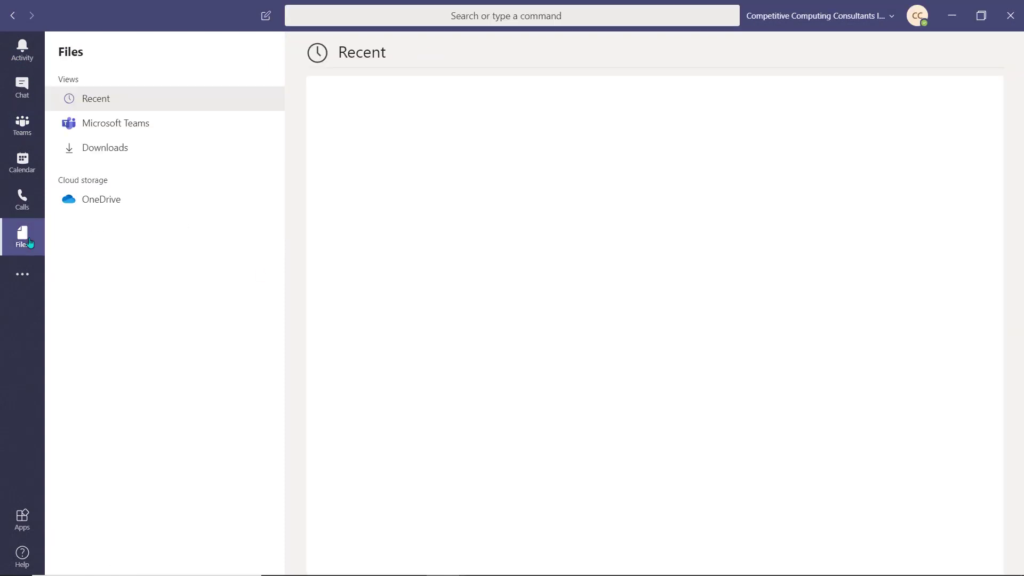
{"action": "left_click", "coordinate": [110, 202]}
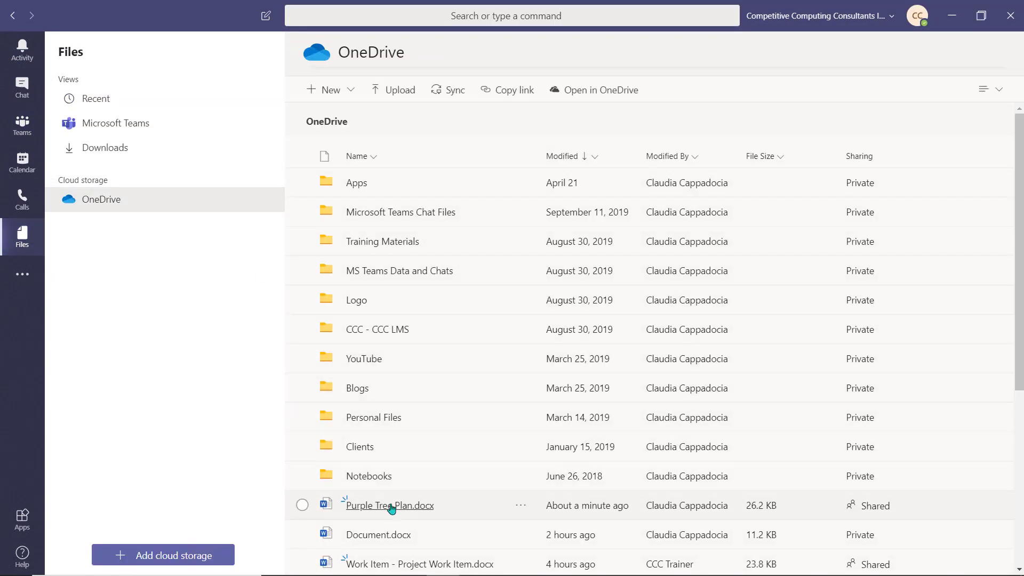
{"action": "left_click", "coordinate": [391, 506]}
{"action": "scroll", "coordinate": [797, 284], "scroll_direction": "down", "scroll_amount": 3}
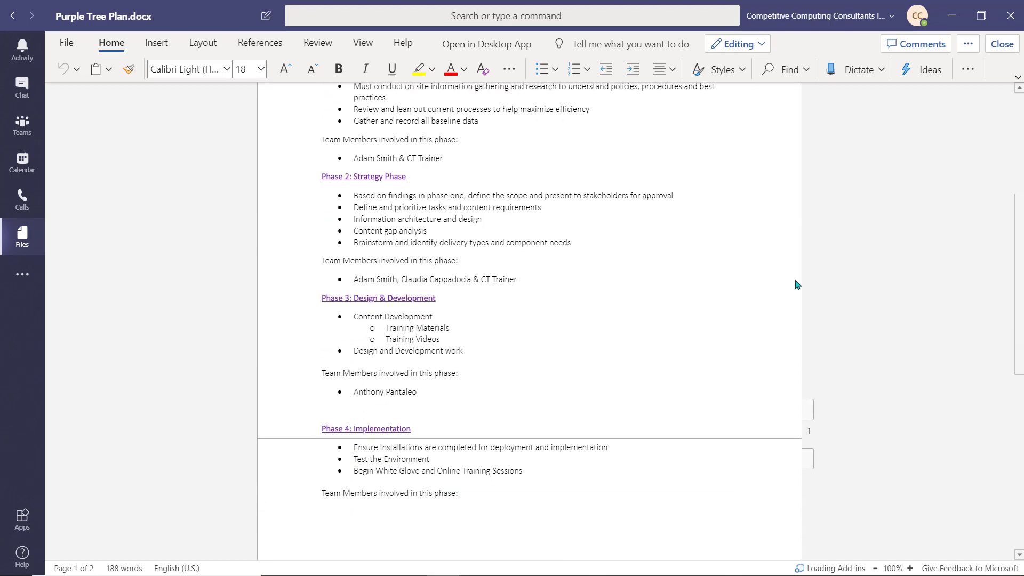
Message a colleague asking 'Who is being assigned to Phase 4 for Purple Tree'.
{"action": "left_click", "coordinate": [512, 13]}
{"action": "type", "text": "@ccc"}
{"action": "key", "text": "Return"}
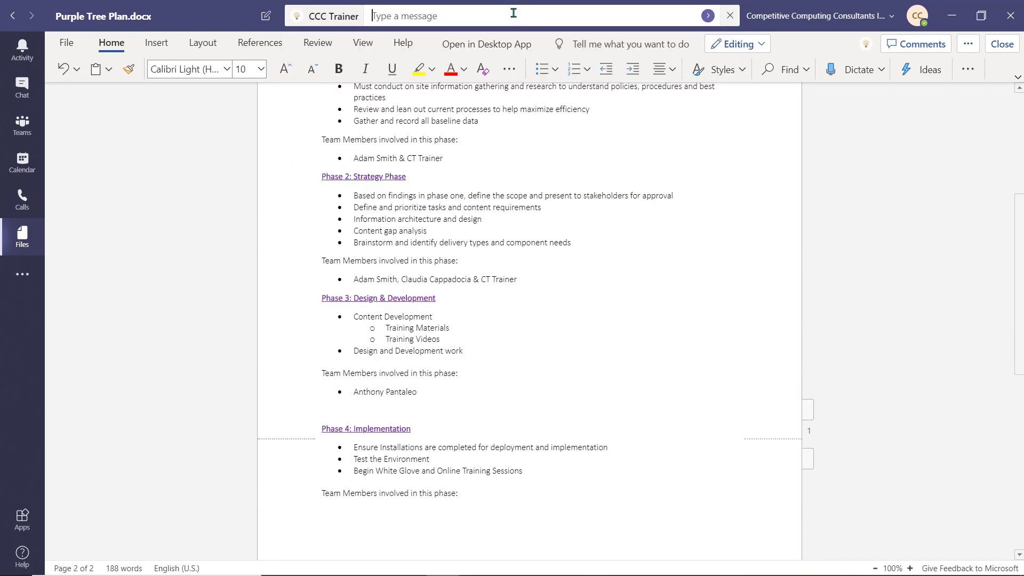
{"action": "type", "text": "Who is being assigned to Phase 4 for Purple Tree??"}
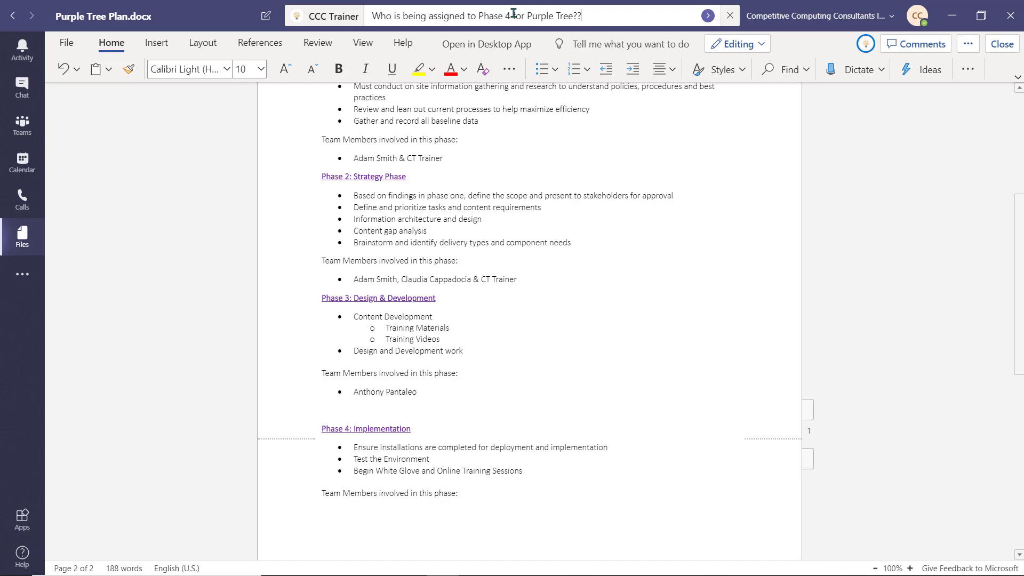
{"action": "key", "text": "Return"}
Add a Phase 4 bullet about White Glove employees staying on site, and reply 'You're the best!'.
{"action": "type", "text": "hite Glove employees to ensure"}
{"action": "left_click", "coordinate": [892, 558]}
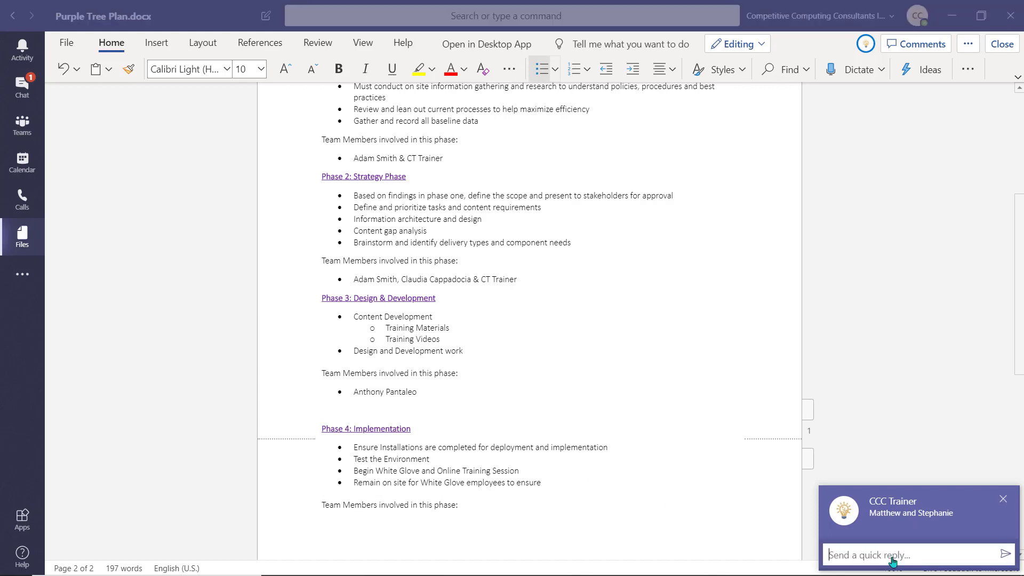
{"action": "type", "text": "You're the best!"}
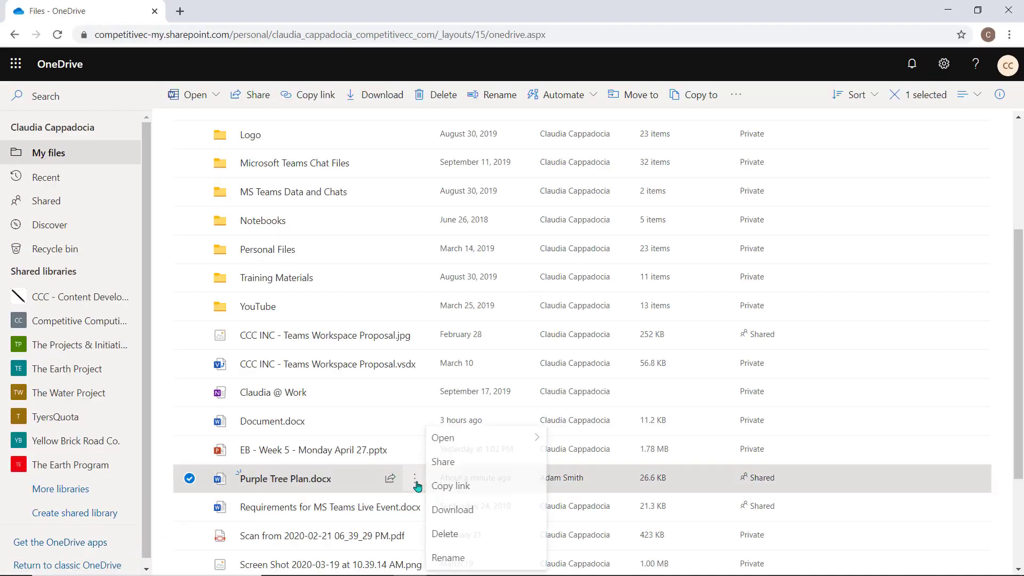
Show the version history of Purple Tree Plan.docx from its ⋮ menu.
{"action": "left_click", "coordinate": [465, 533]}
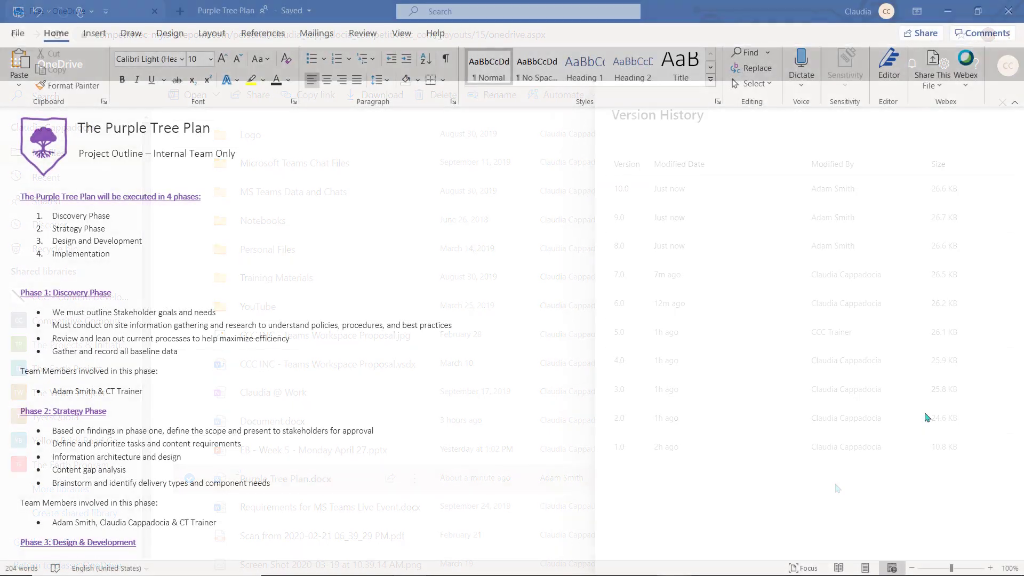
{"action": "scroll", "coordinate": [925, 416], "scroll_direction": "down", "scroll_amount": 5}
{"action": "scroll", "coordinate": [925, 416], "scroll_direction": "down", "scroll_amount": 3}
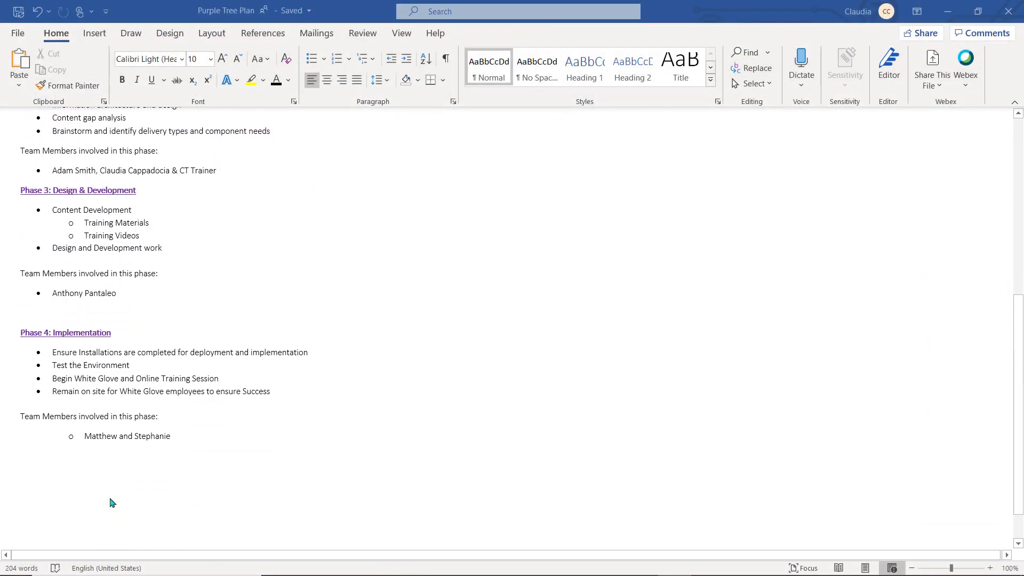
{"action": "left_click", "coordinate": [32, 494]}
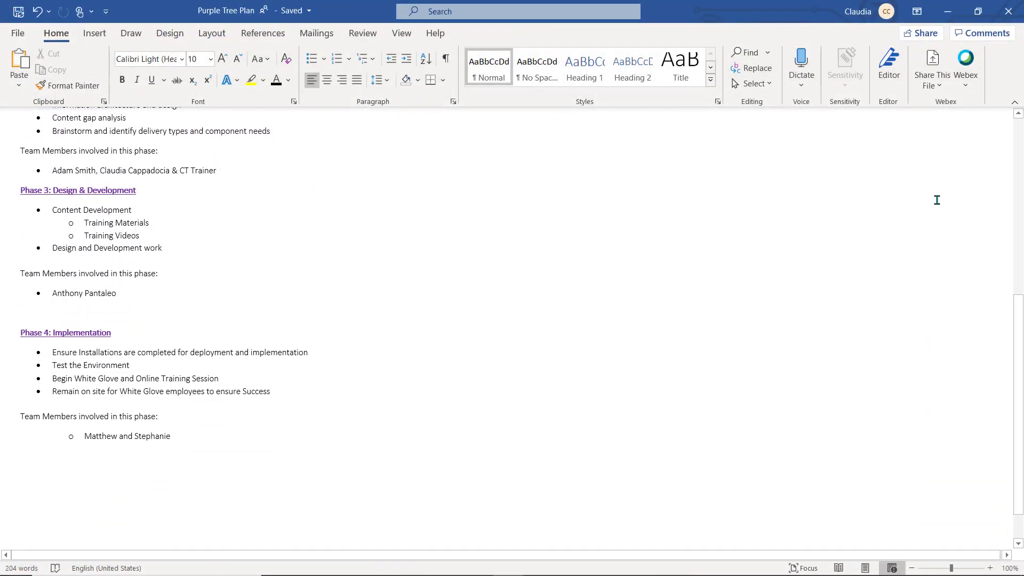
{"action": "left_click", "coordinate": [986, 35]}
{"action": "left_click", "coordinate": [984, 63]}
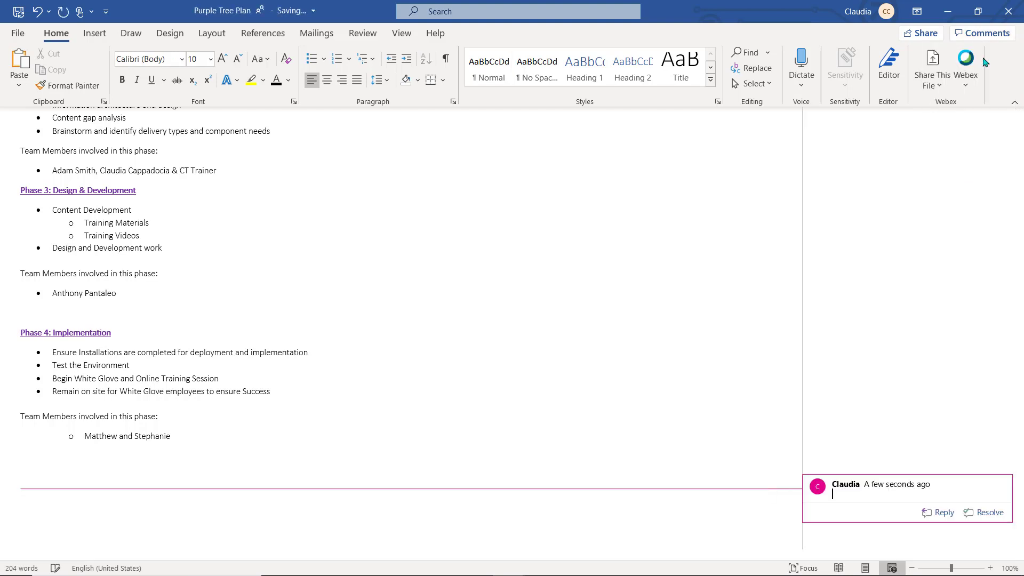
{"action": "type", "text": "Should we have a Phase 5 for Follow up? @adam"}
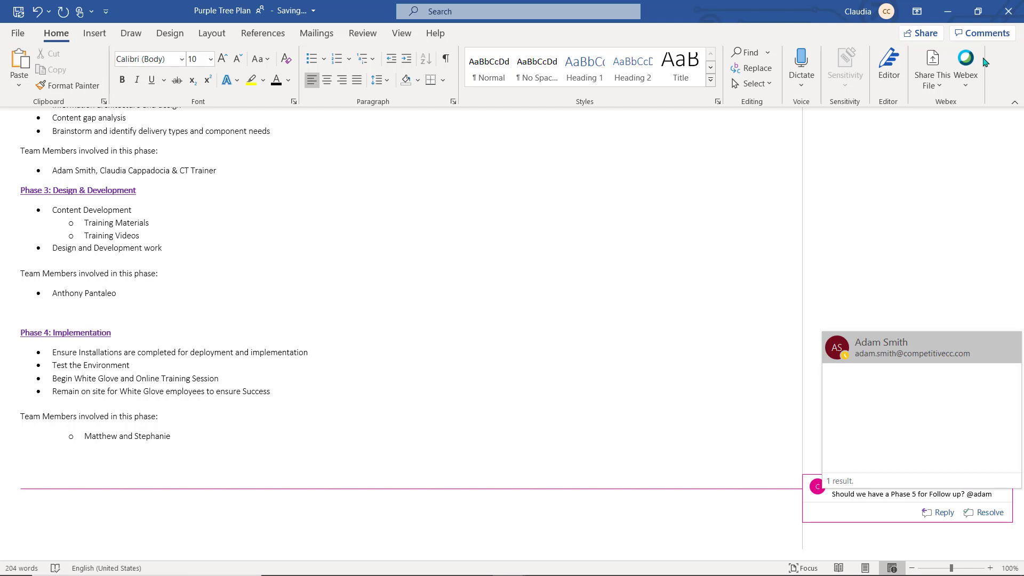
{"action": "key", "text": "Return"}
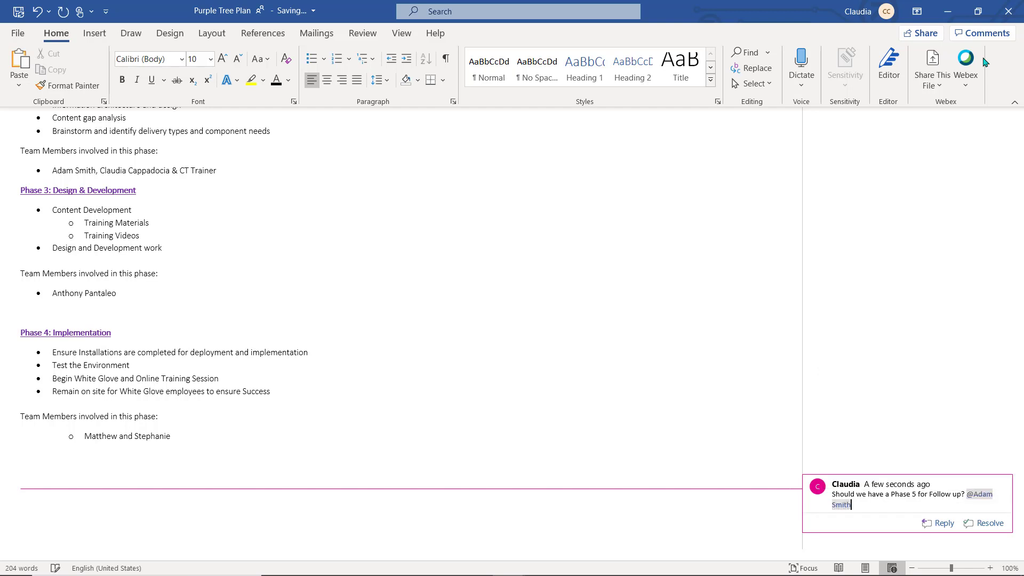
{"action": "type", "text": "Thoughts??"}
{"action": "key", "text": "Return"}
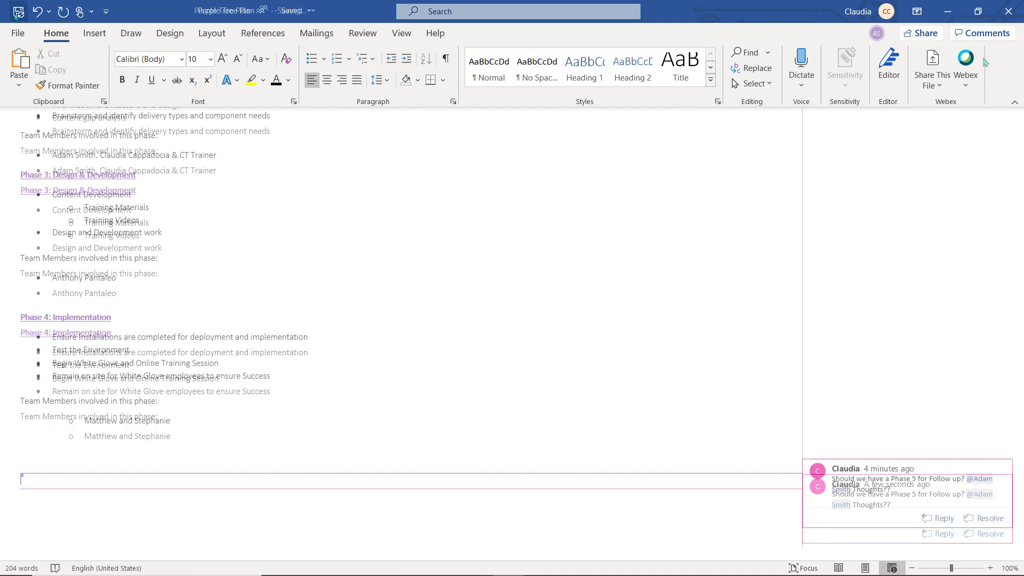